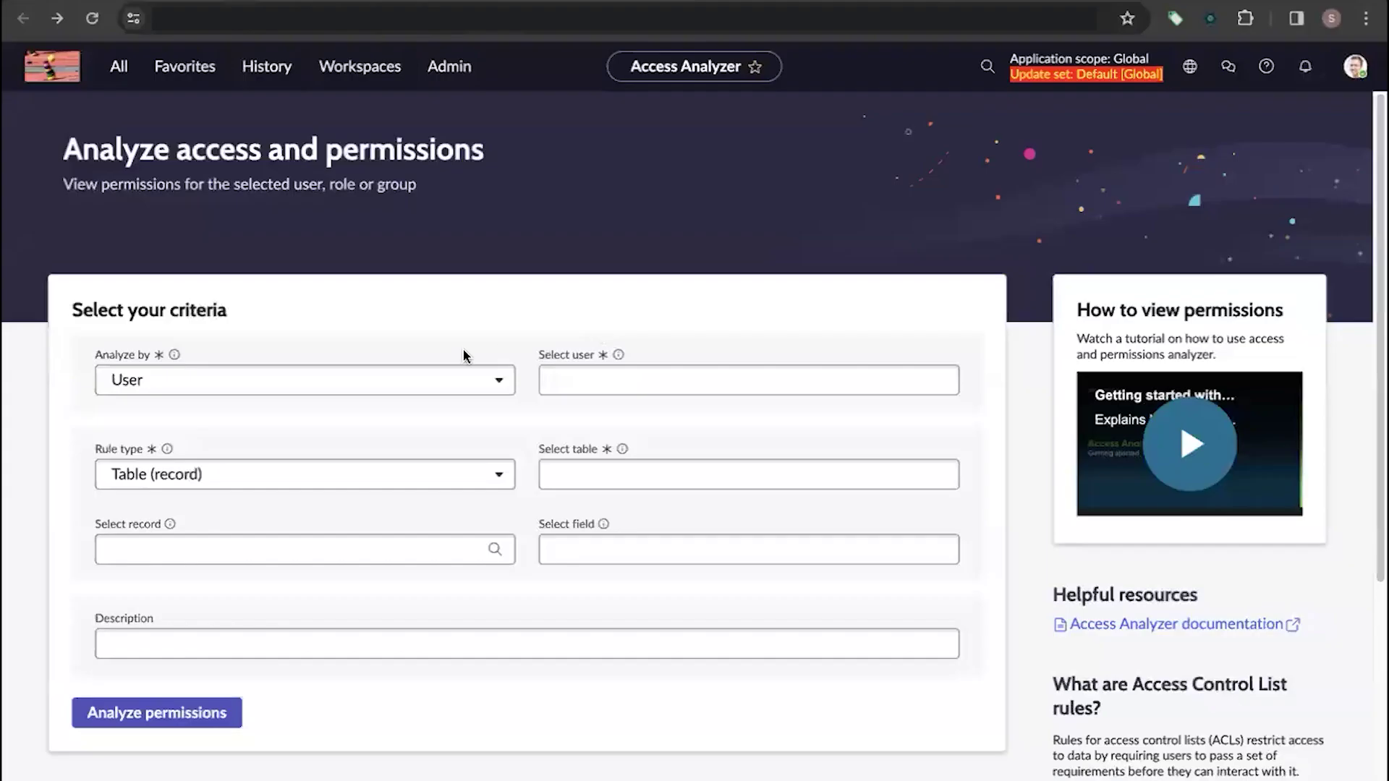
# - Analyze the chosen user's permissions on the Incident table
pyautogui.click(457, 377)
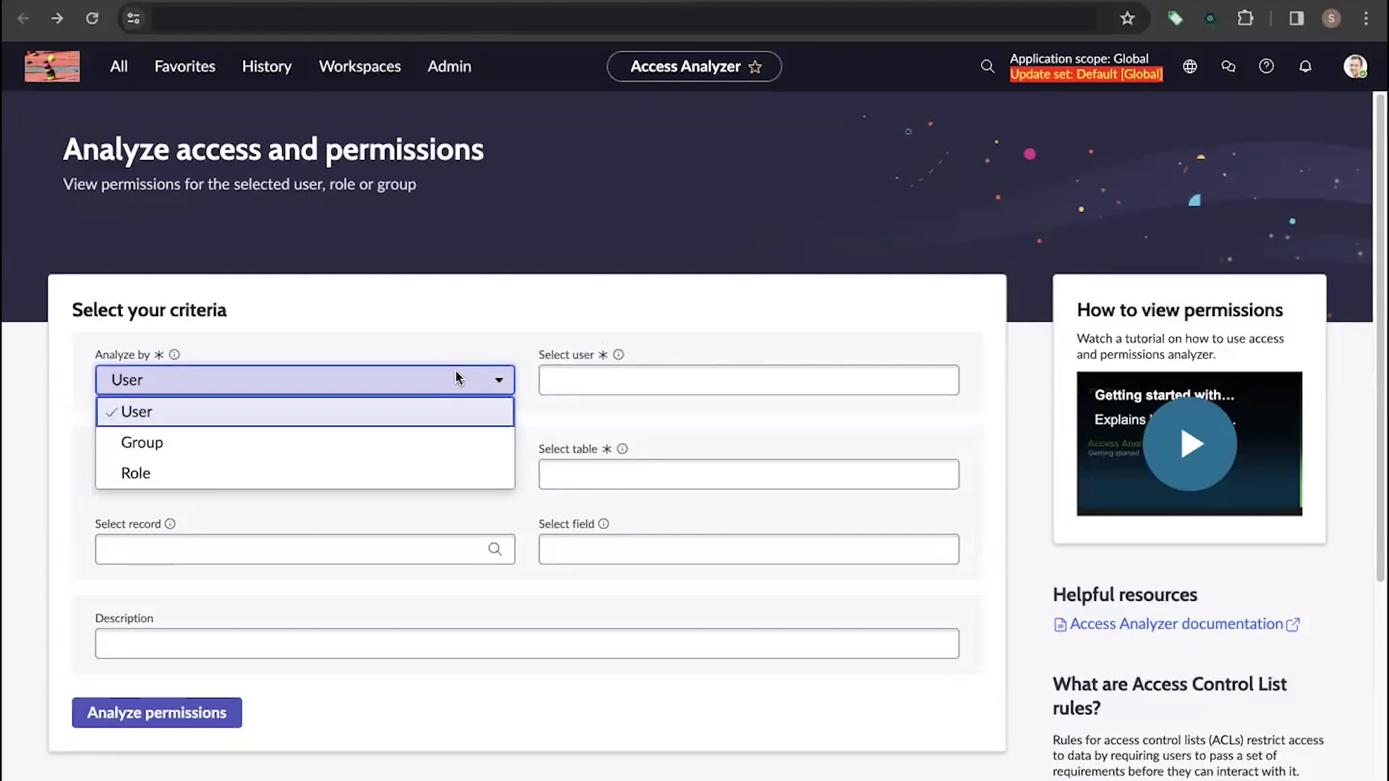
pyautogui.click(568, 383)
pyautogui.click(577, 410)
pyautogui.click(575, 468)
pyautogui.write('in')
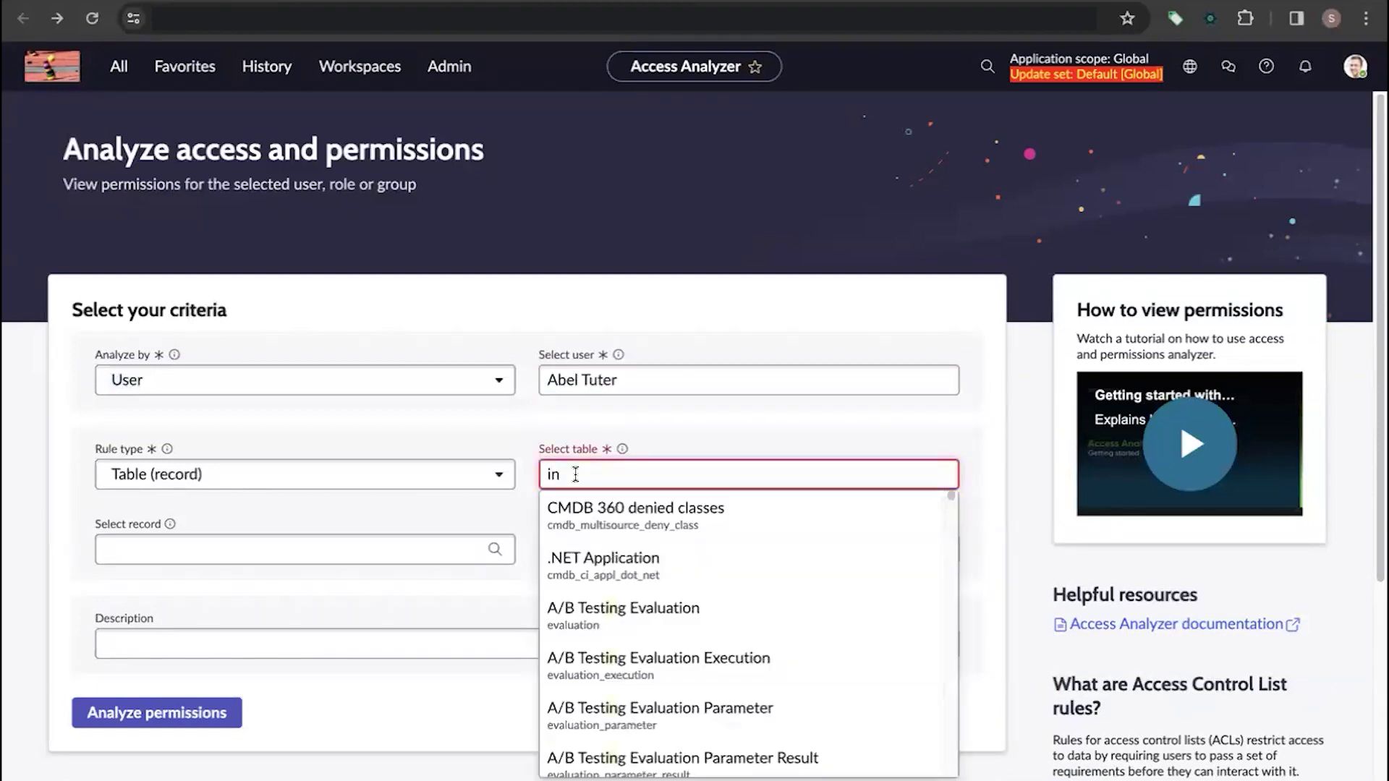
pyautogui.write('cident')
pyautogui.click(575, 508)
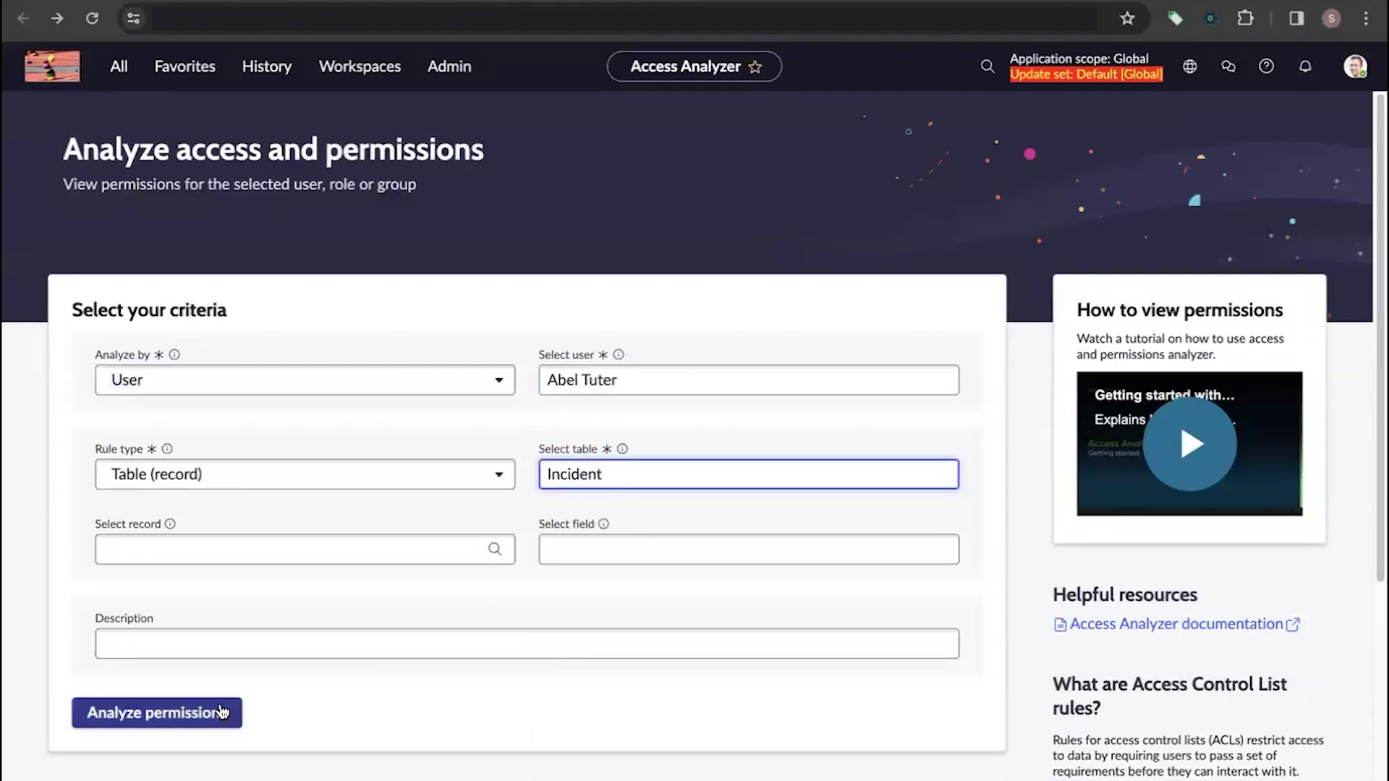
pyautogui.click(212, 714)
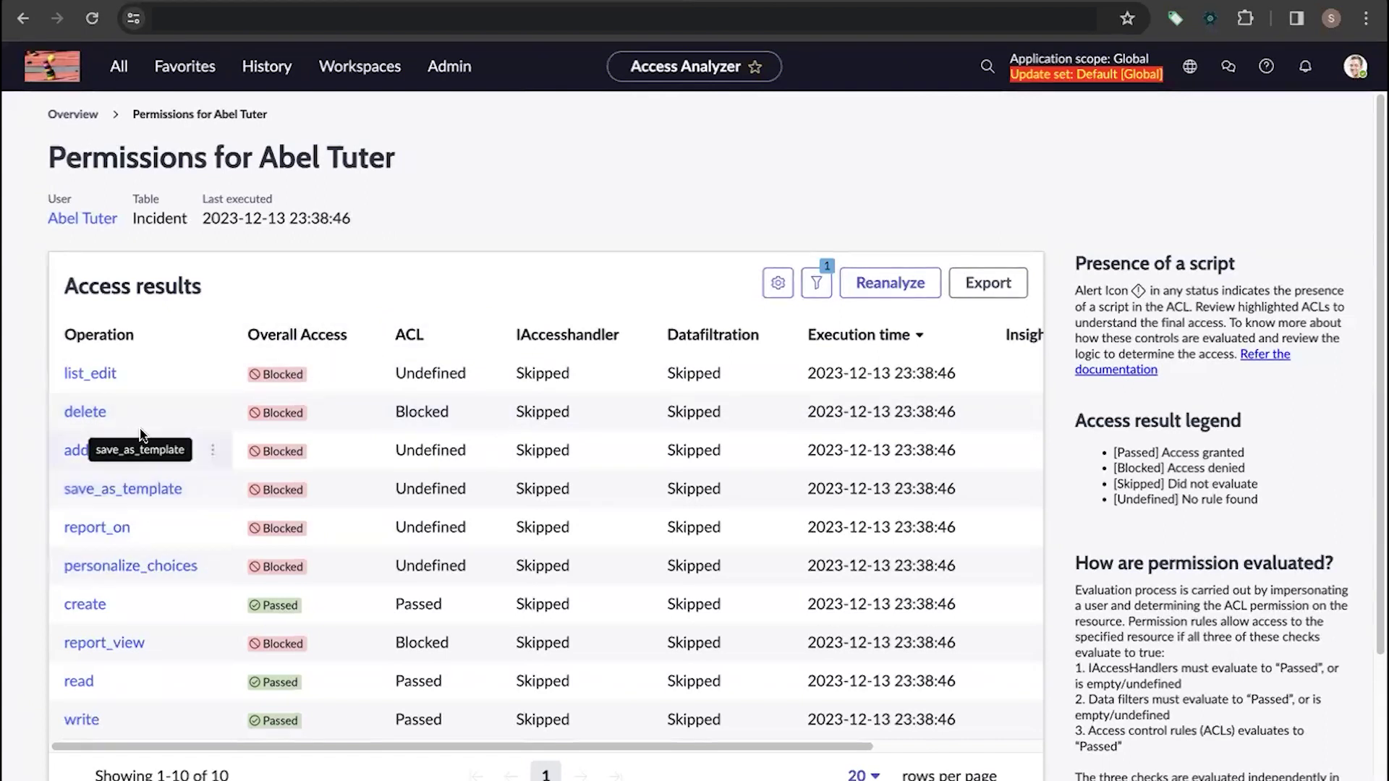
# - Open the debug logs for the blocked Delete operation
pyautogui.click(85, 413)
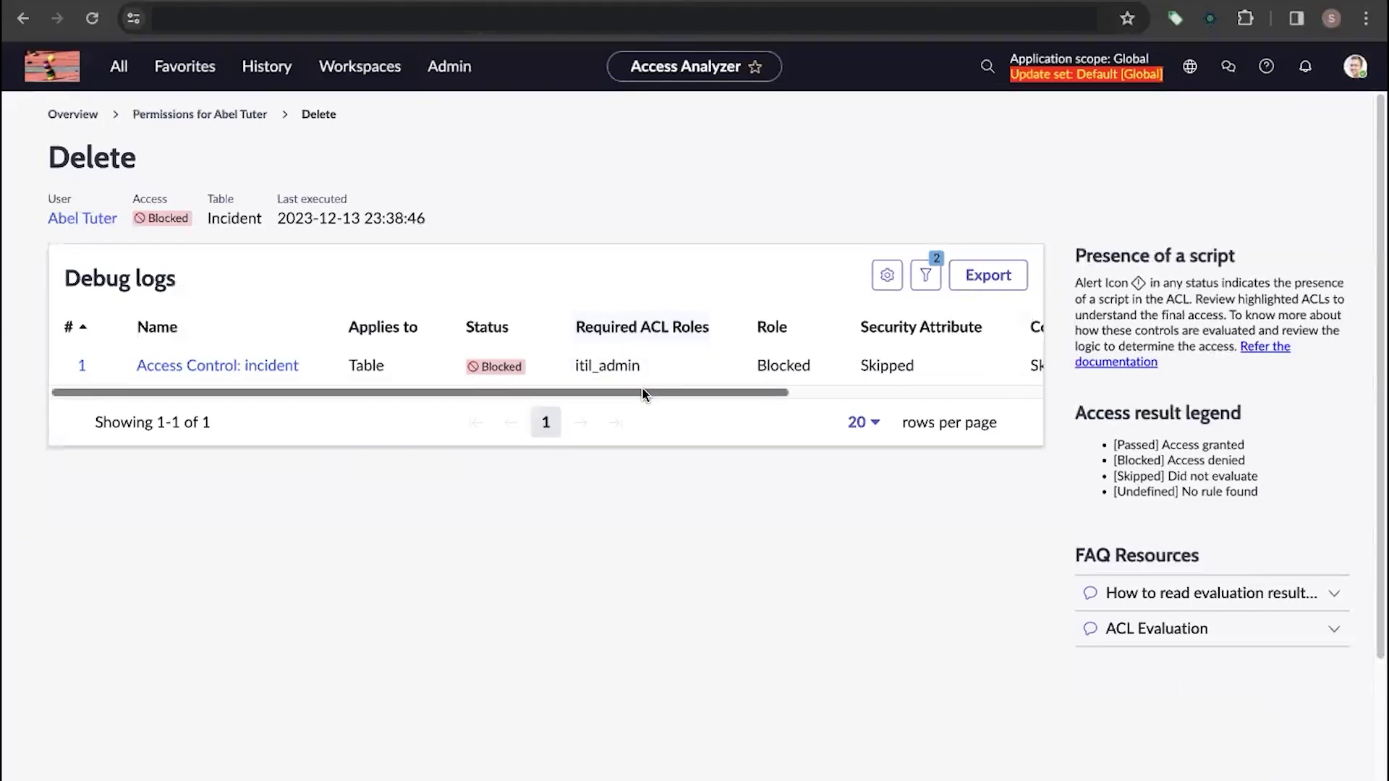
# - Inspect the incident Access Control record requiring itil_admin, then go back
pyautogui.click(225, 368)
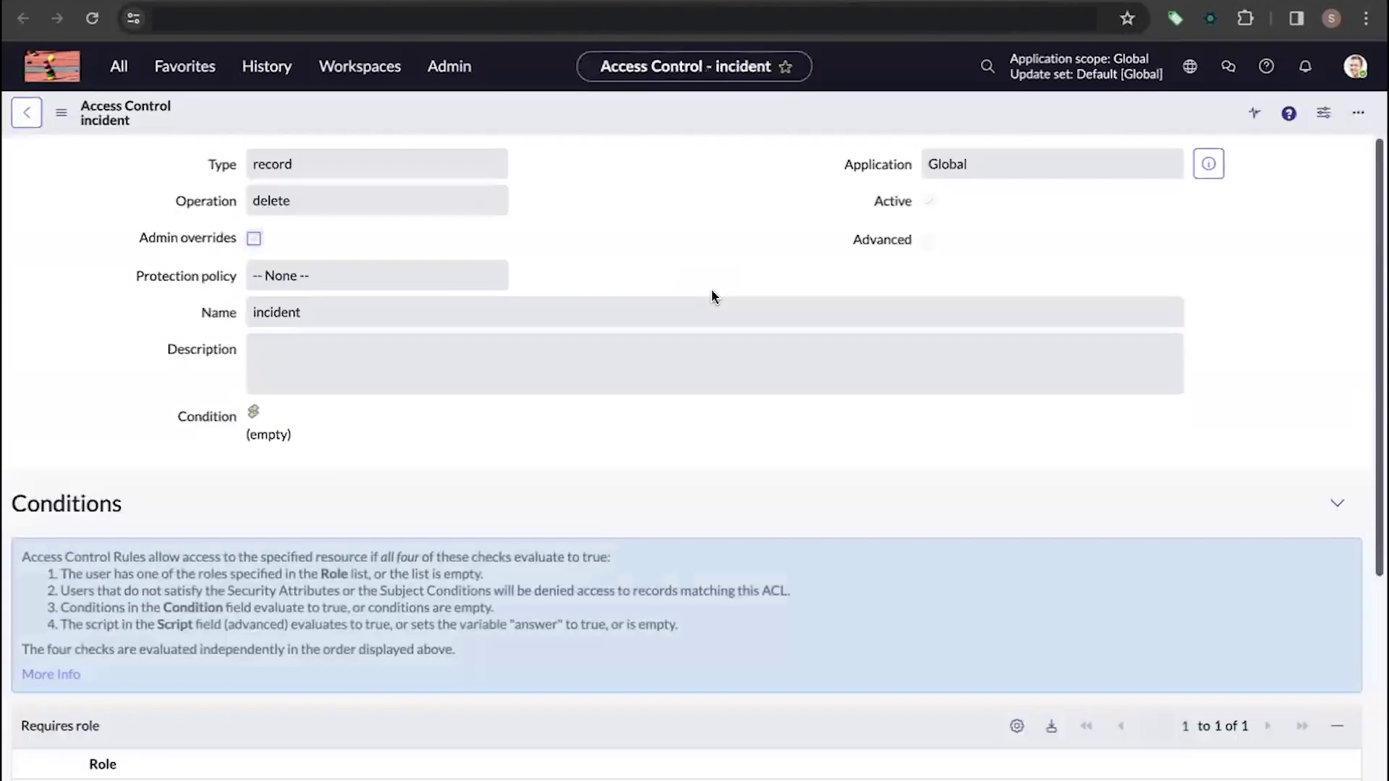
pyautogui.scroll(-1, 557, 543)
pyautogui.scroll(-3, 554, 550)
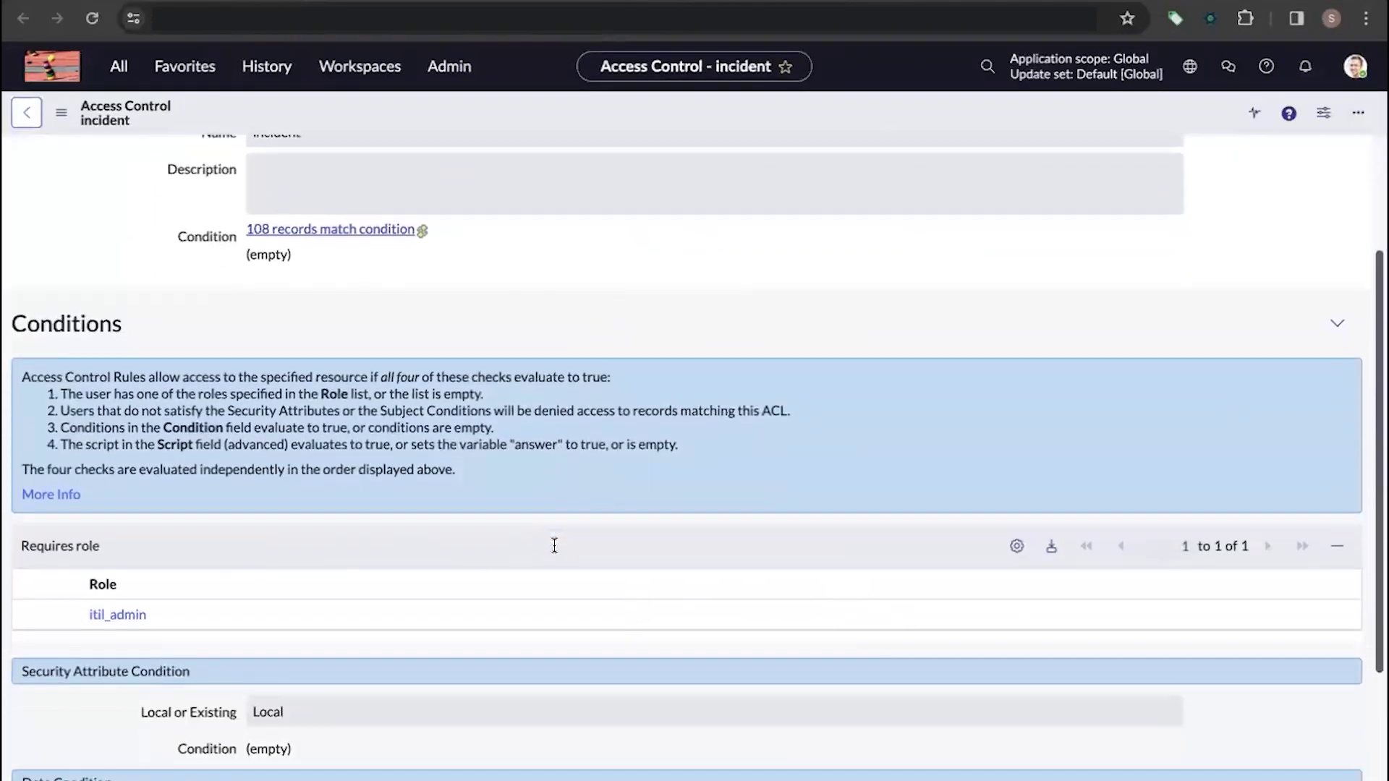
pyautogui.scroll(1, 553, 544)
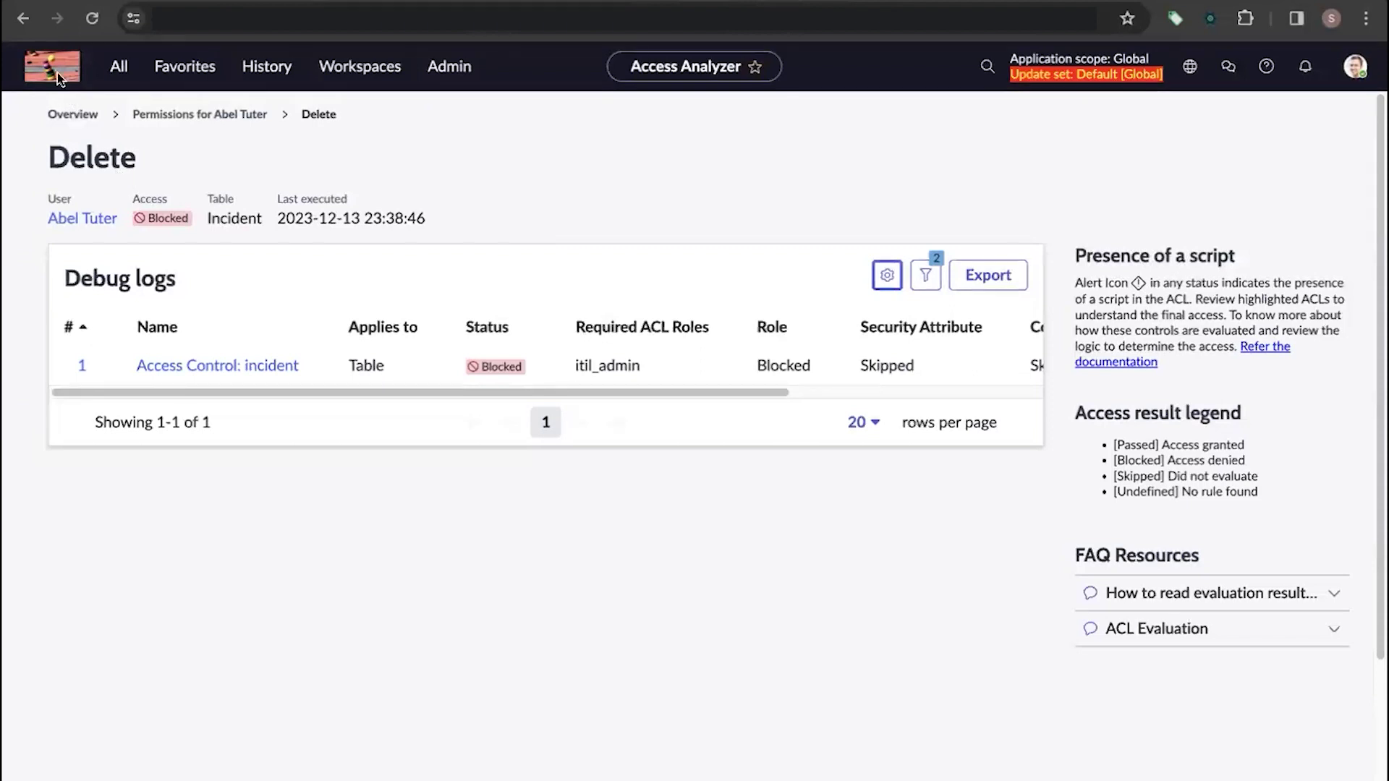
pyautogui.click(24, 20)
# - Analyze the Help Desk group's permissions on the Incident table
pyautogui.click(24, 19)
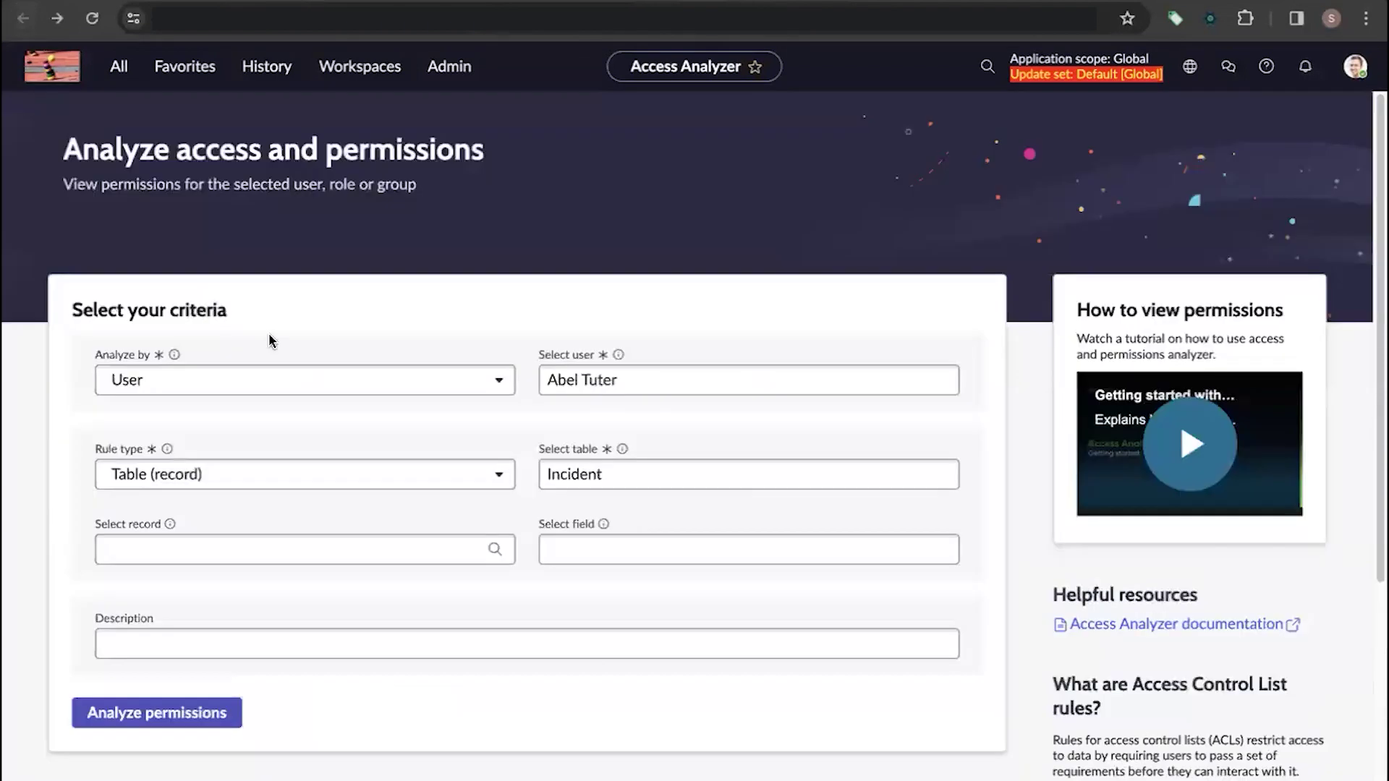
pyautogui.click(320, 381)
pyautogui.click(302, 440)
pyautogui.click(575, 382)
pyautogui.write('he')
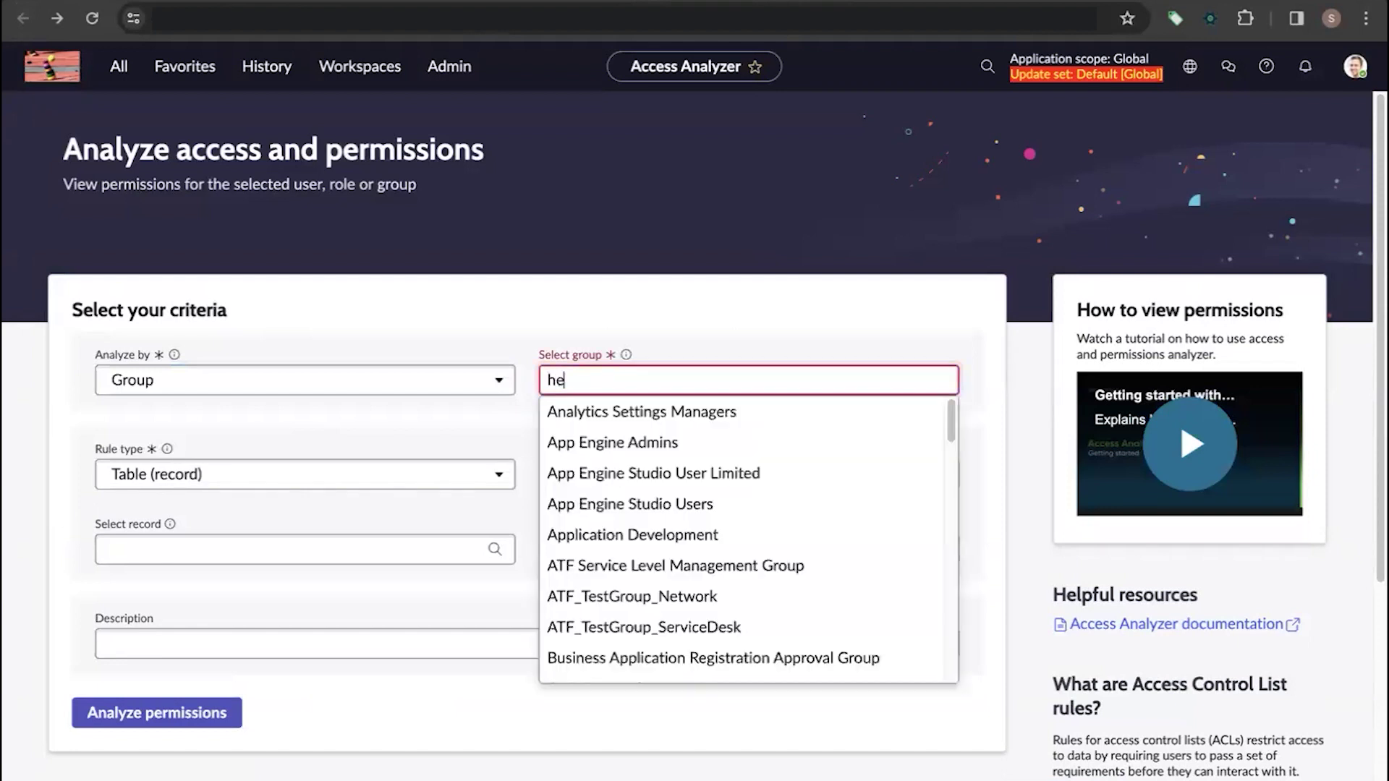
pyautogui.write('lp')
pyautogui.click(571, 410)
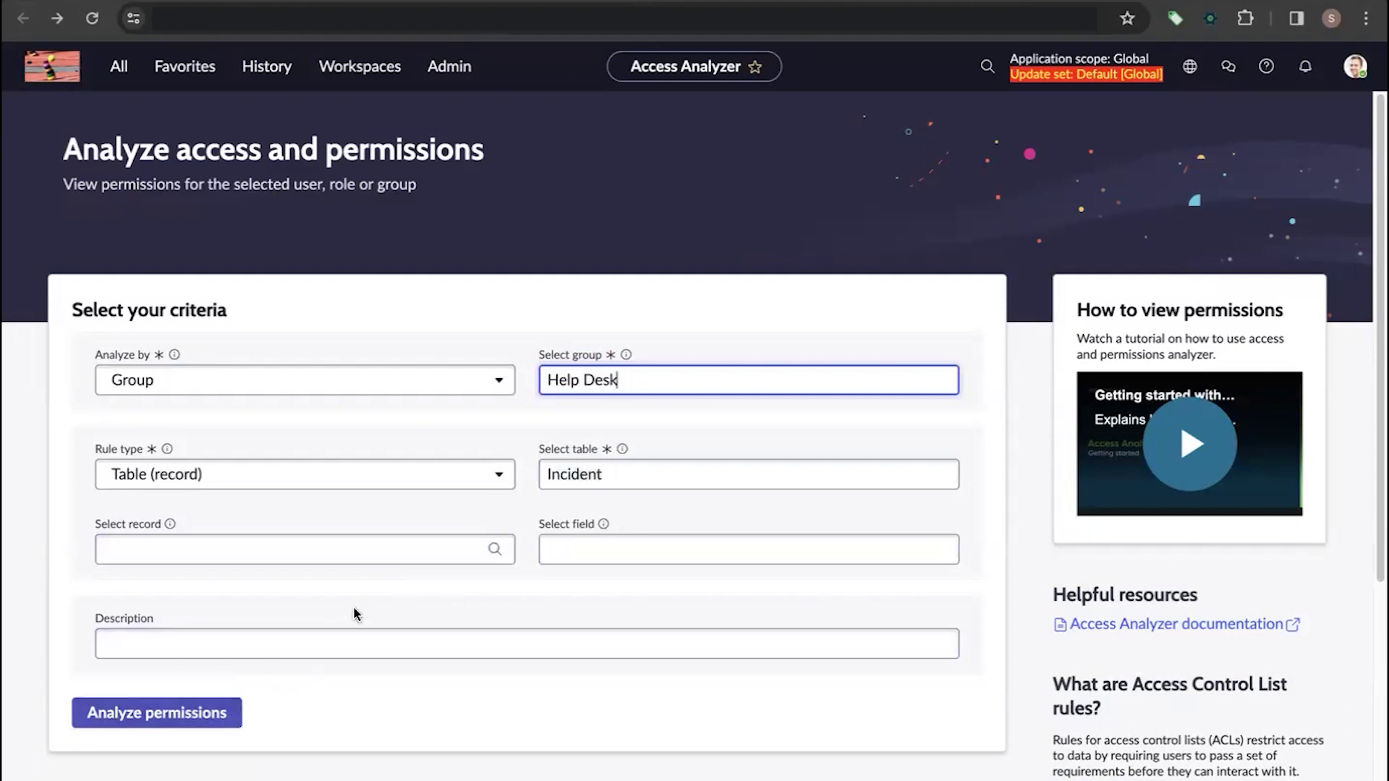
pyautogui.click(211, 716)
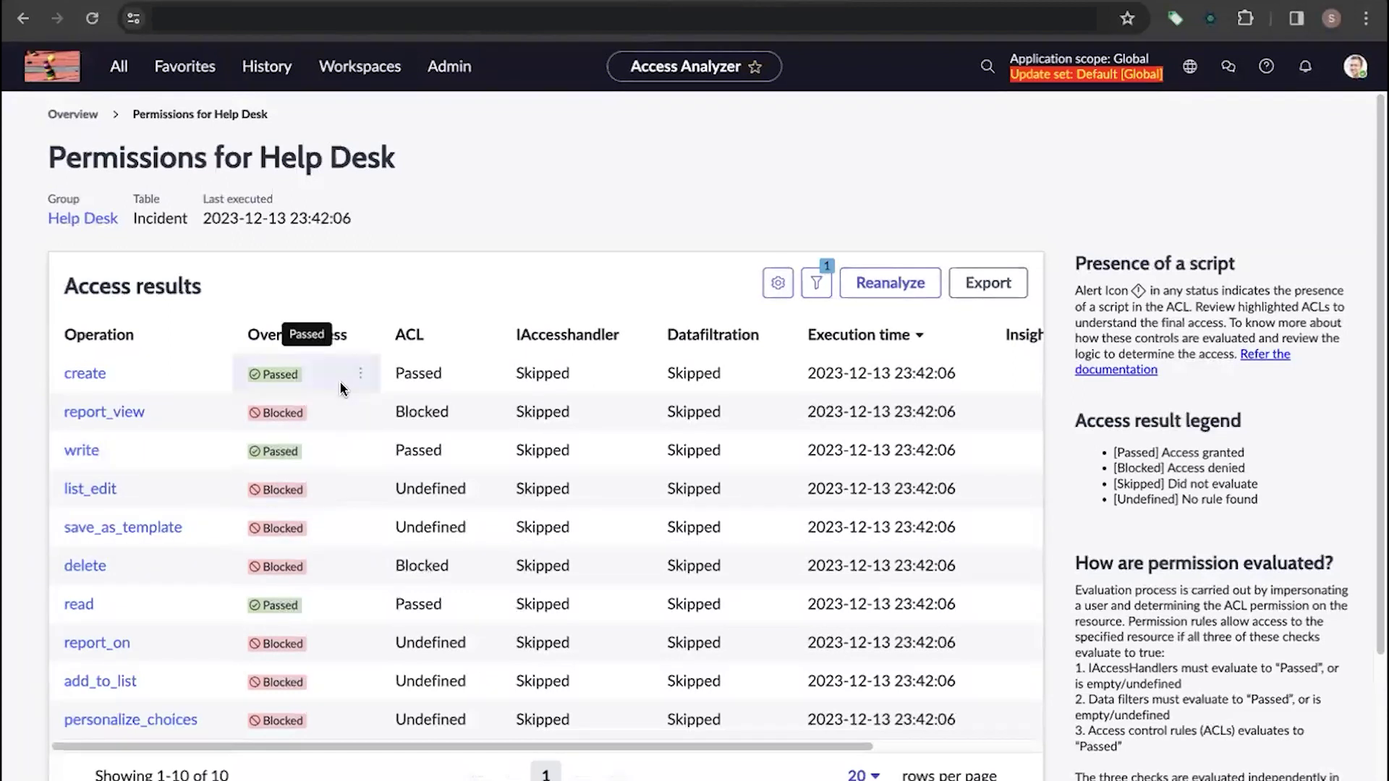
# - Analyze the itil_admin role's Incident permissions, then return to the criteria form
pyautogui.click(24, 19)
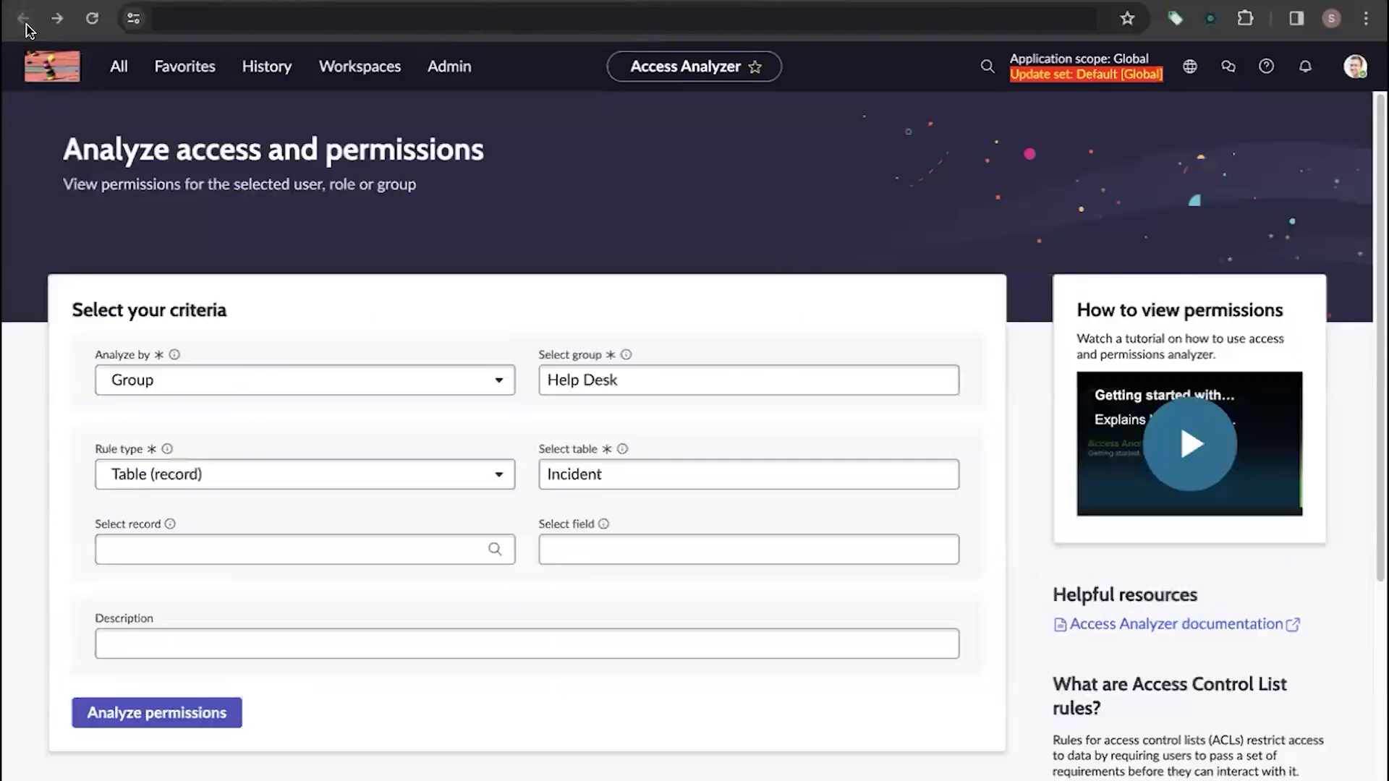
pyautogui.click(364, 387)
pyautogui.click(335, 470)
pyautogui.click(581, 385)
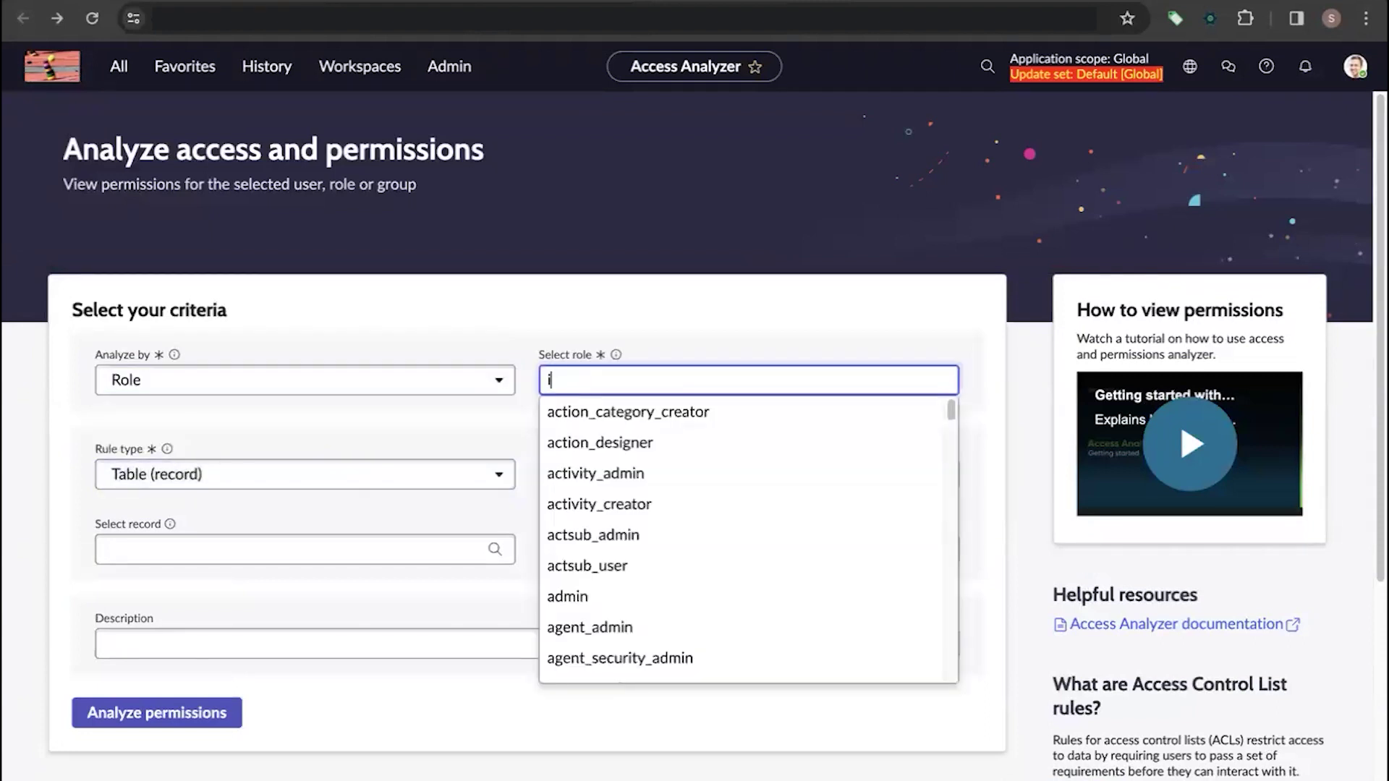
pyautogui.write('itil')
pyautogui.click(620, 442)
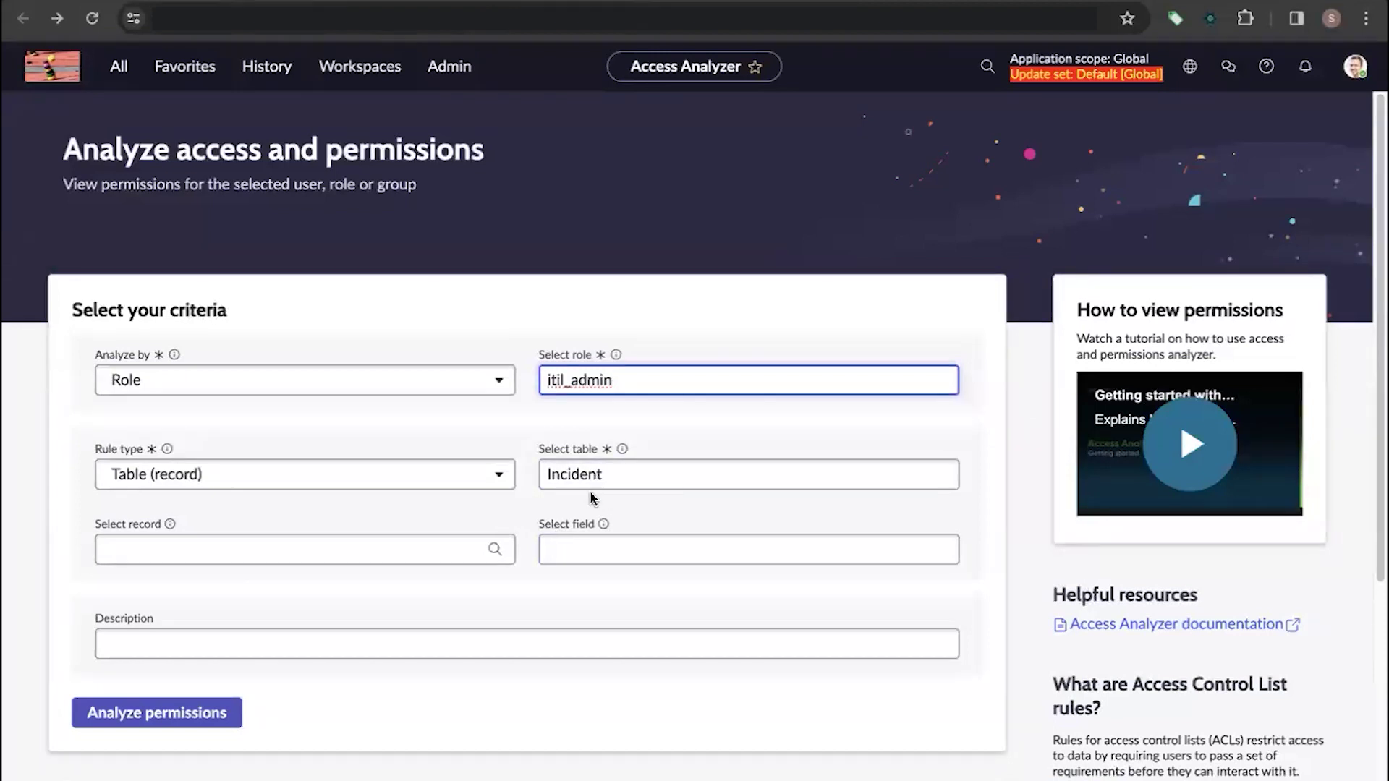
pyautogui.click(187, 728)
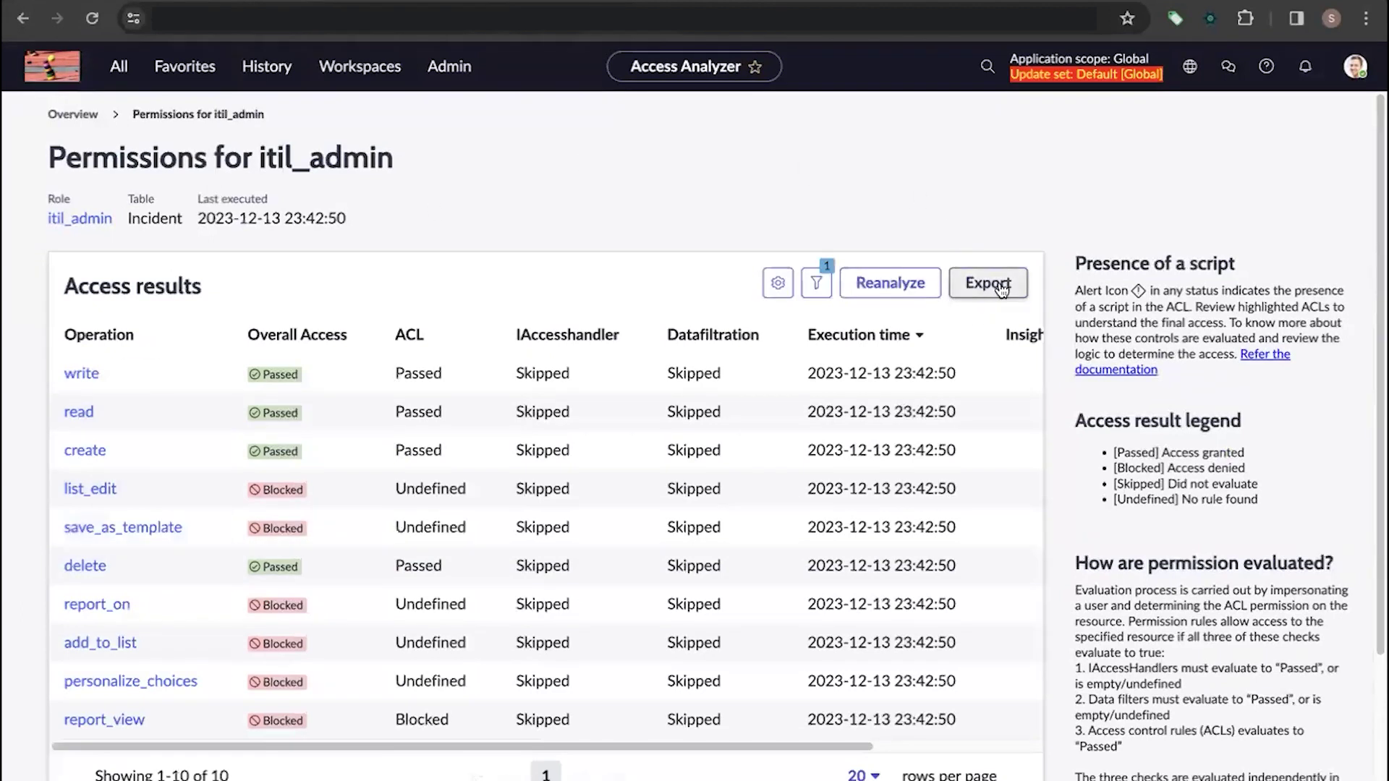
pyautogui.click(23, 28)
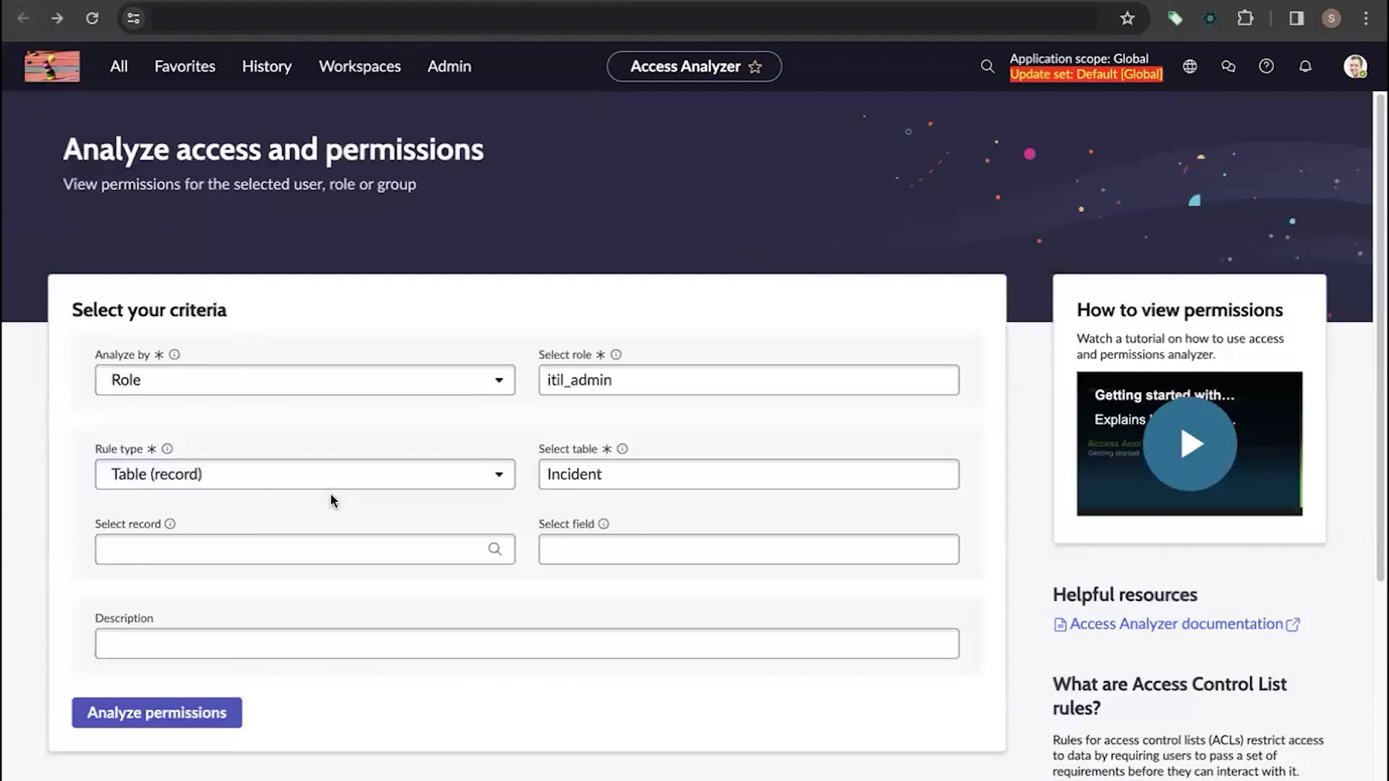
pyautogui.click(397, 485)
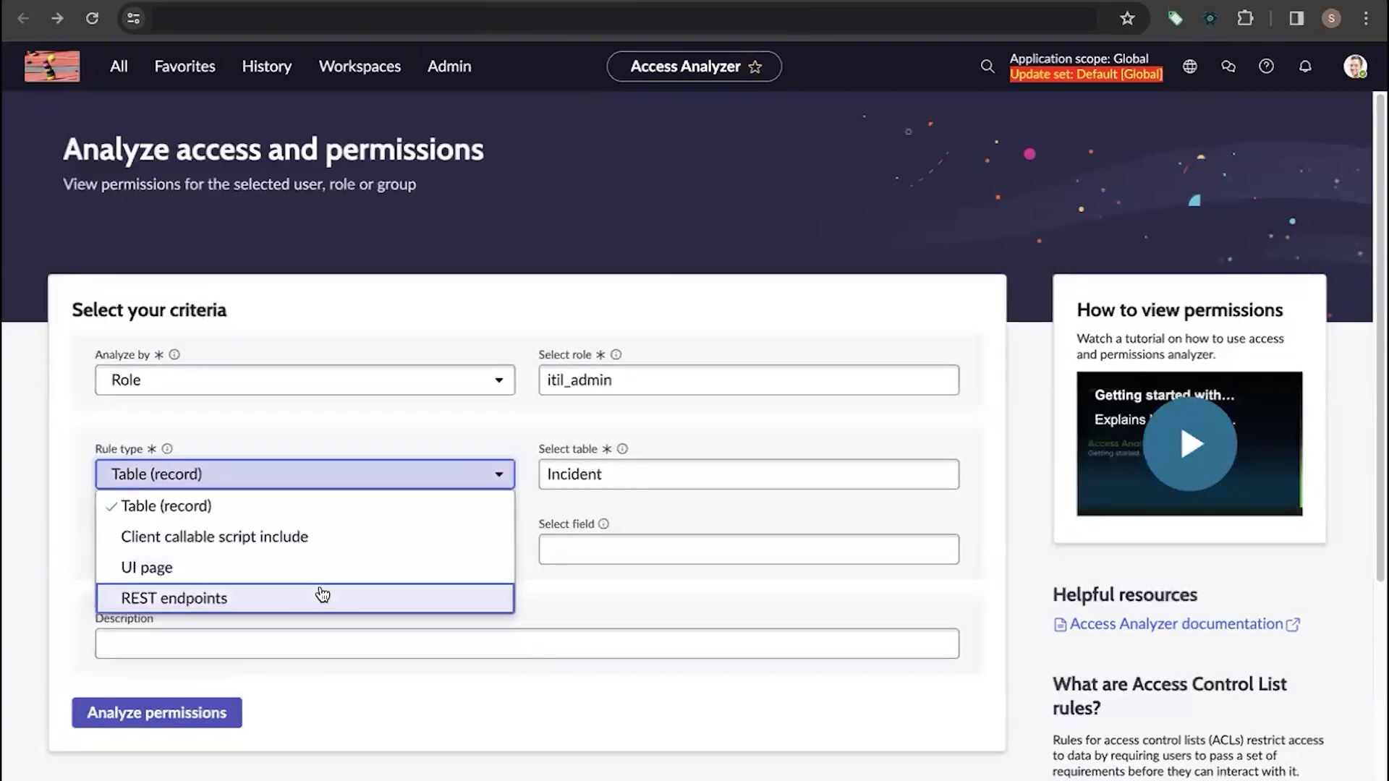
# - Analyze itil_admin's access to the Client callable script include AccessAnalyzerTest
pyautogui.click(326, 548)
pyautogui.click(618, 470)
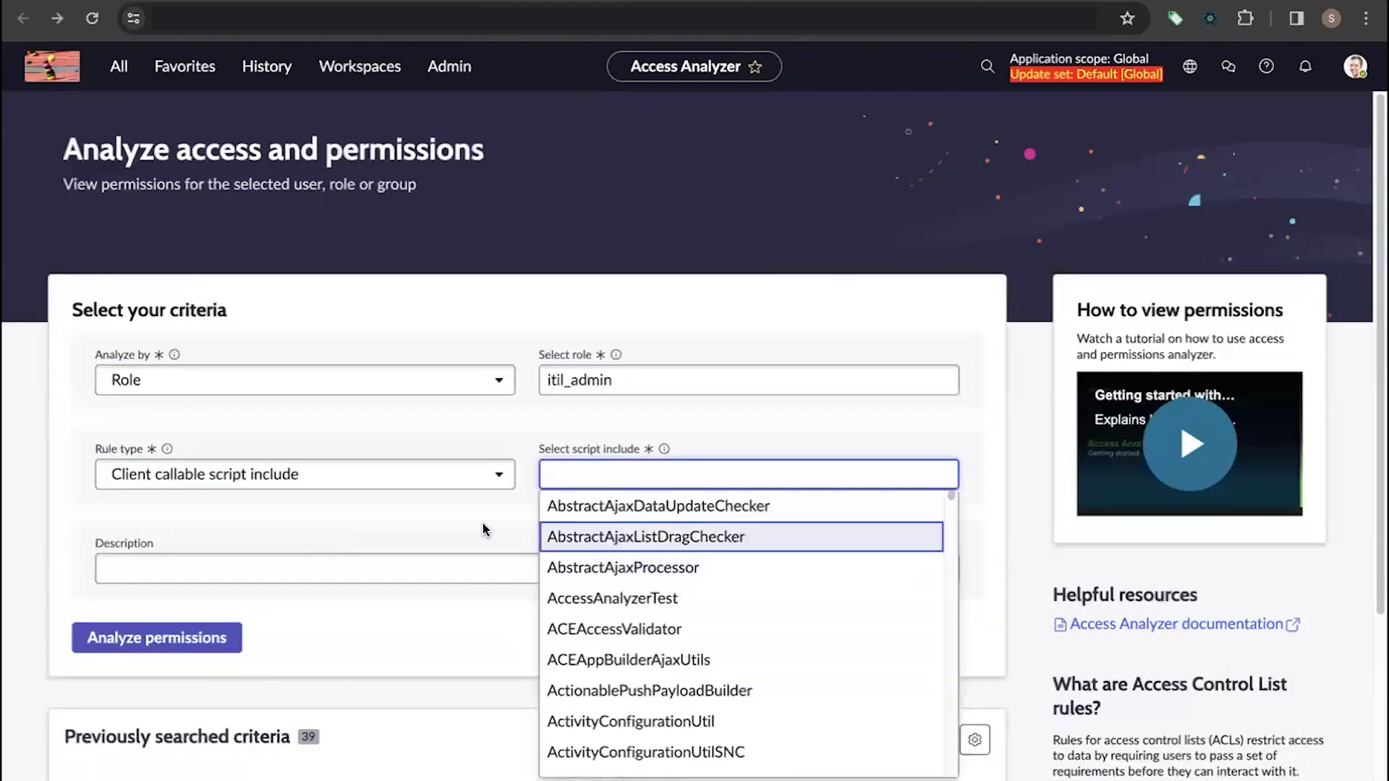
pyautogui.click(594, 599)
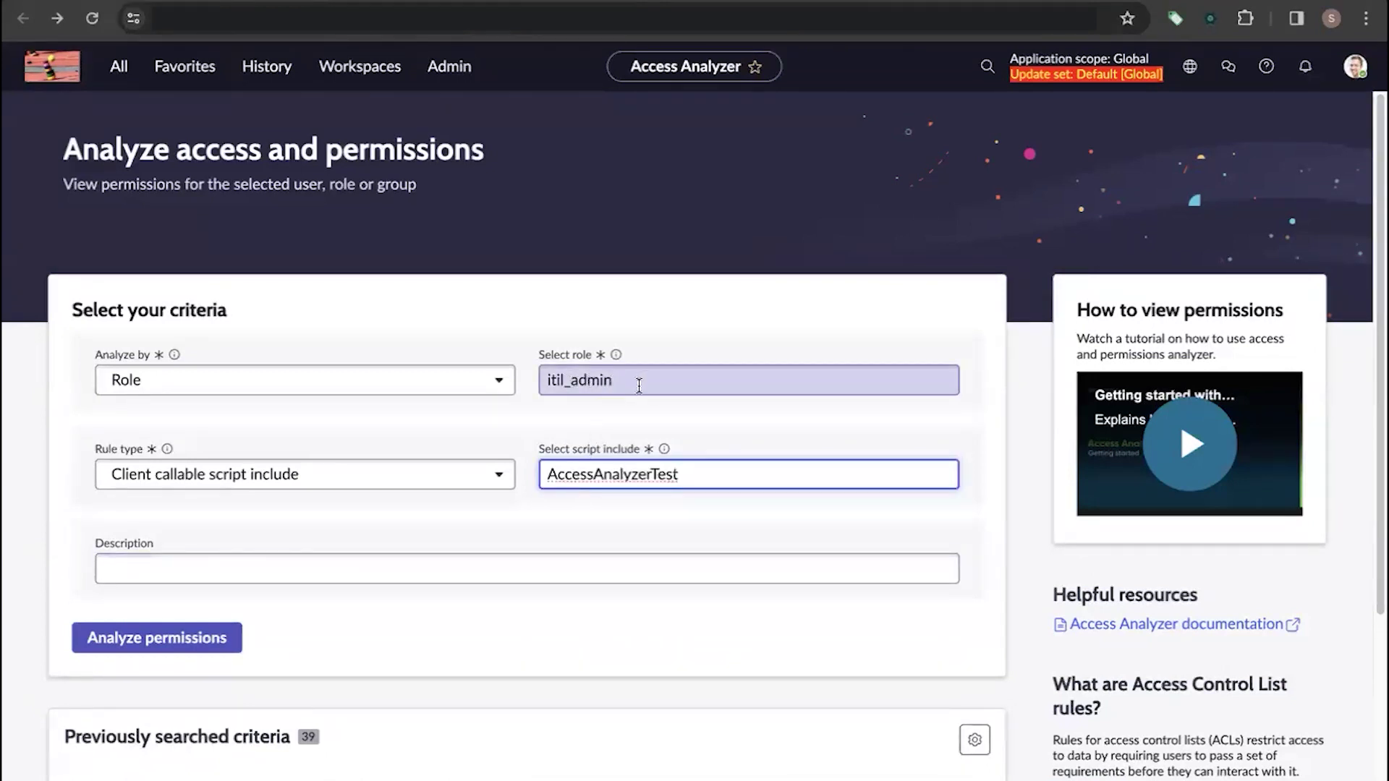
pyautogui.click(203, 643)
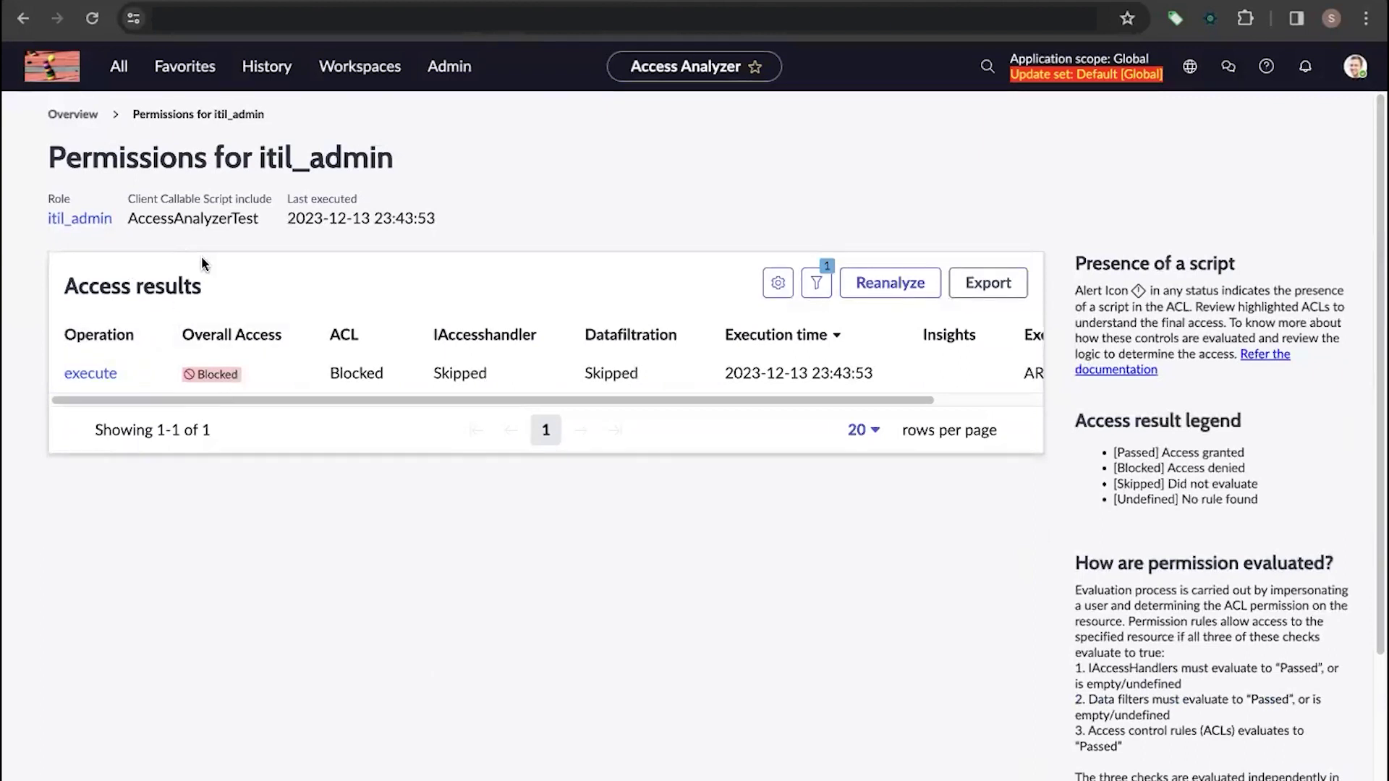
# - Review the blocked execute operation's debug logs, then return to the criteria form
pyautogui.click(91, 373)
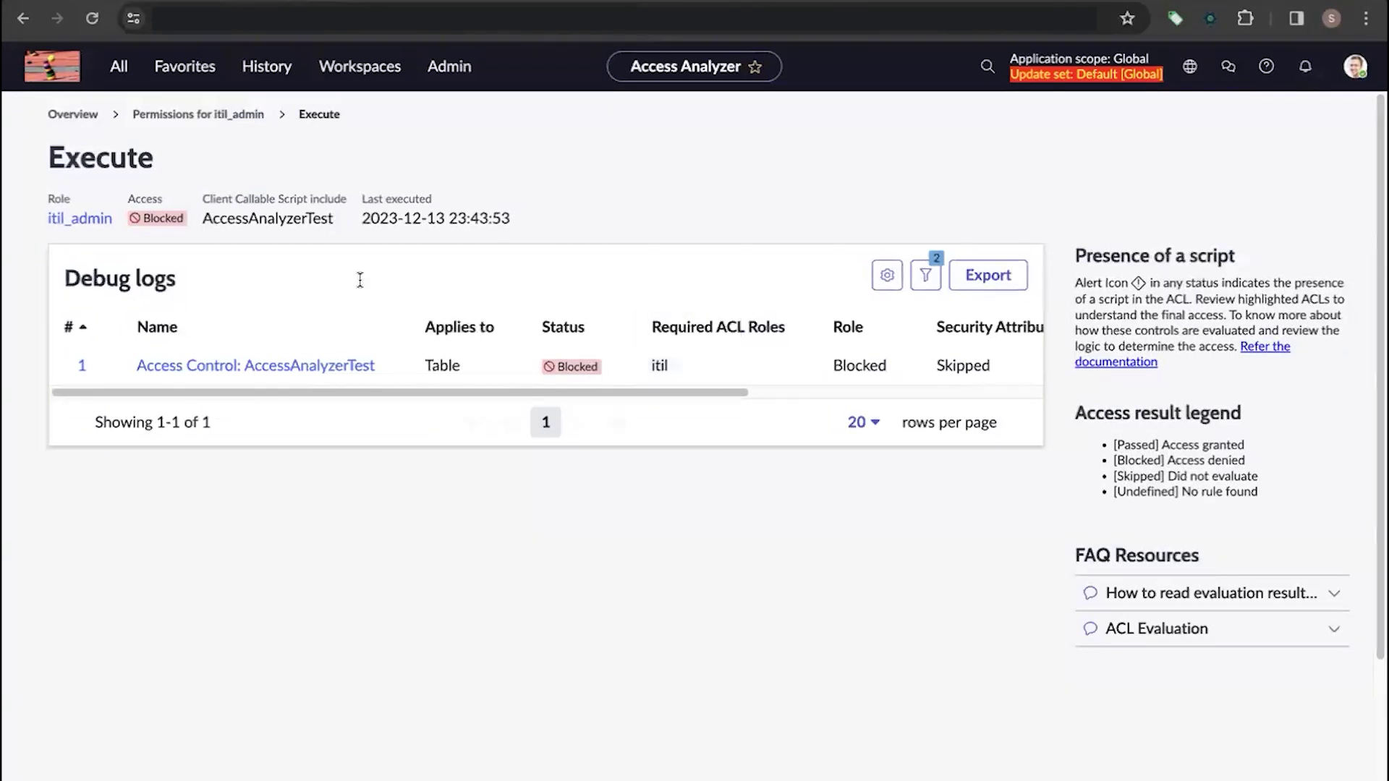
pyautogui.click(23, 20)
pyautogui.click(22, 22)
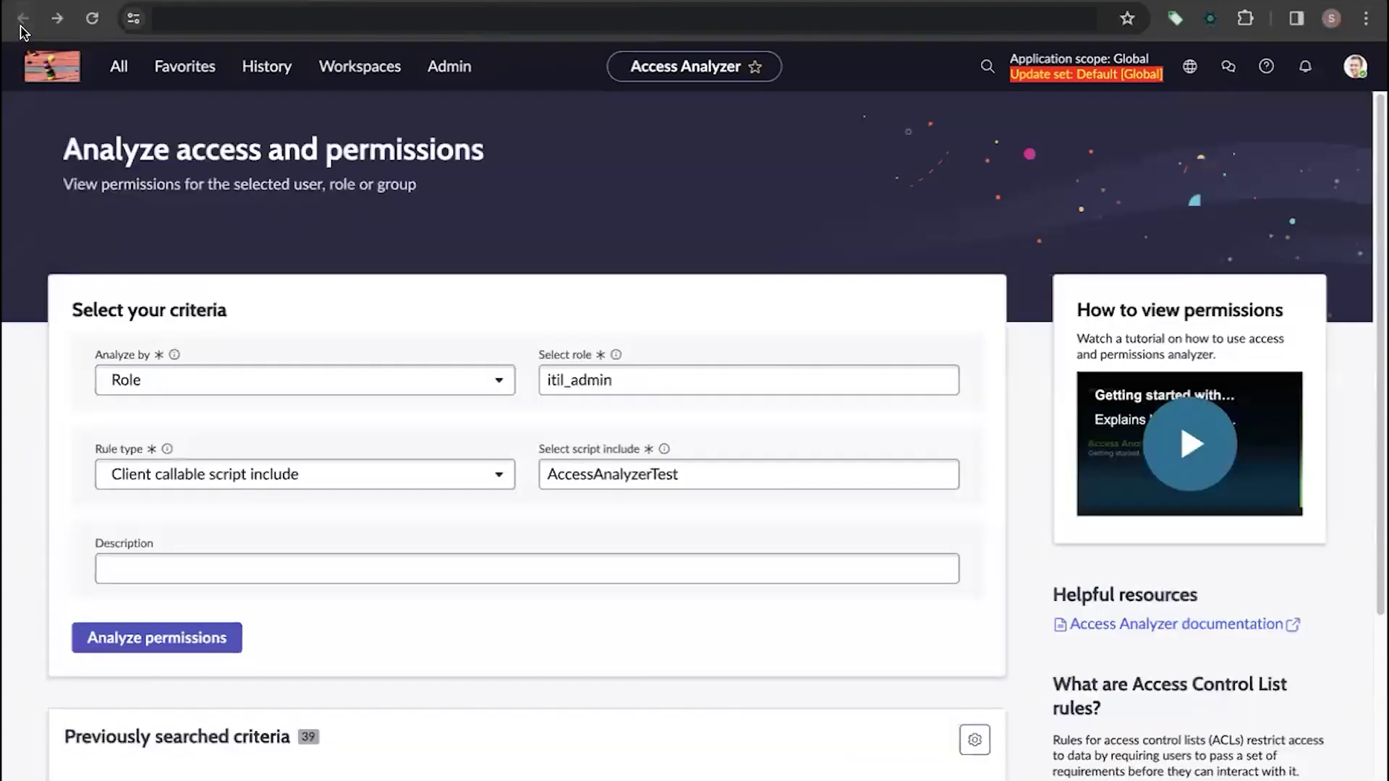
# - Replace the role with itil and analyze its AccessAnalyzerTest access, rerunning once
pyautogui.doubleClick(641, 381)
pyautogui.write('itil')
pyautogui.click(660, 405)
pyautogui.click(197, 639)
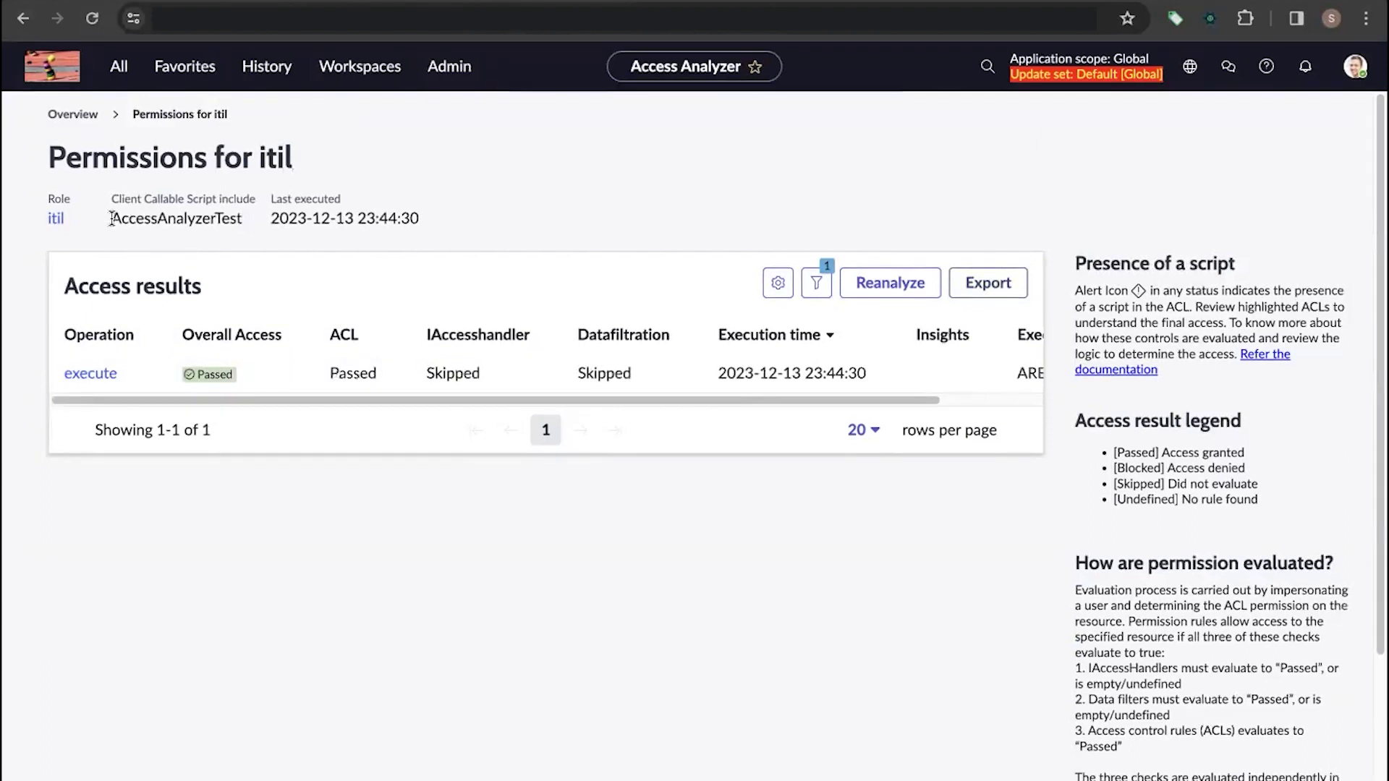
pyautogui.hotkey('alt', 'Left')
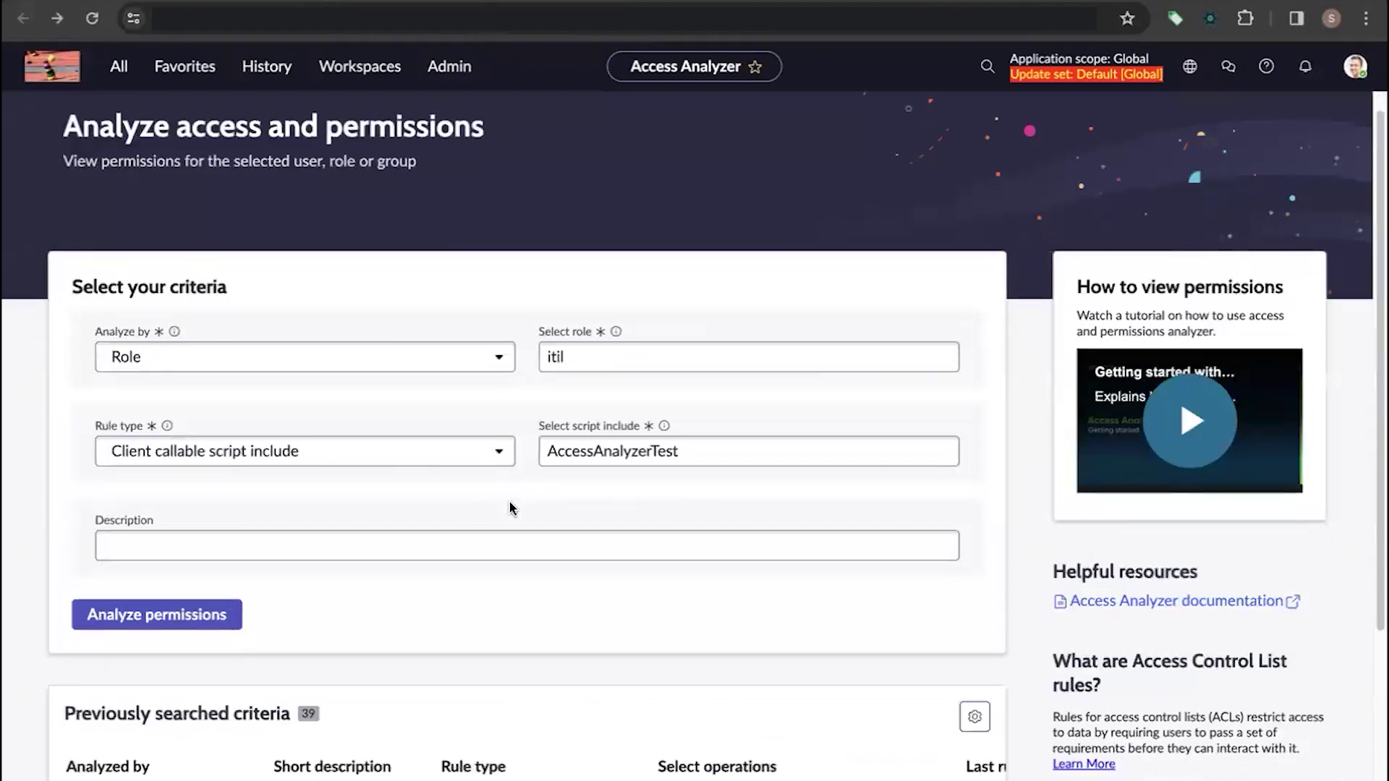
pyautogui.click(208, 626)
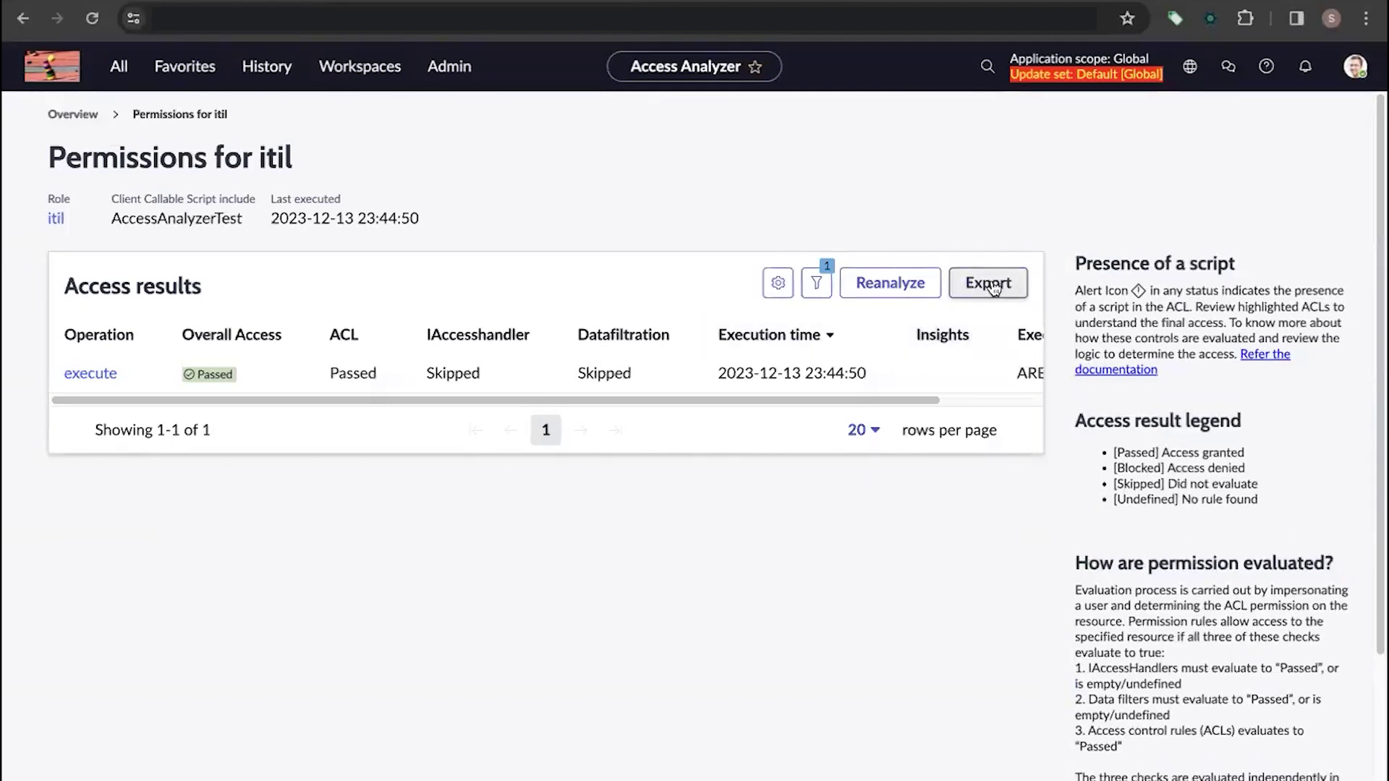
# - Filter the navigator for 'acc' and open Access Analyzer Queries
pyautogui.click(122, 65)
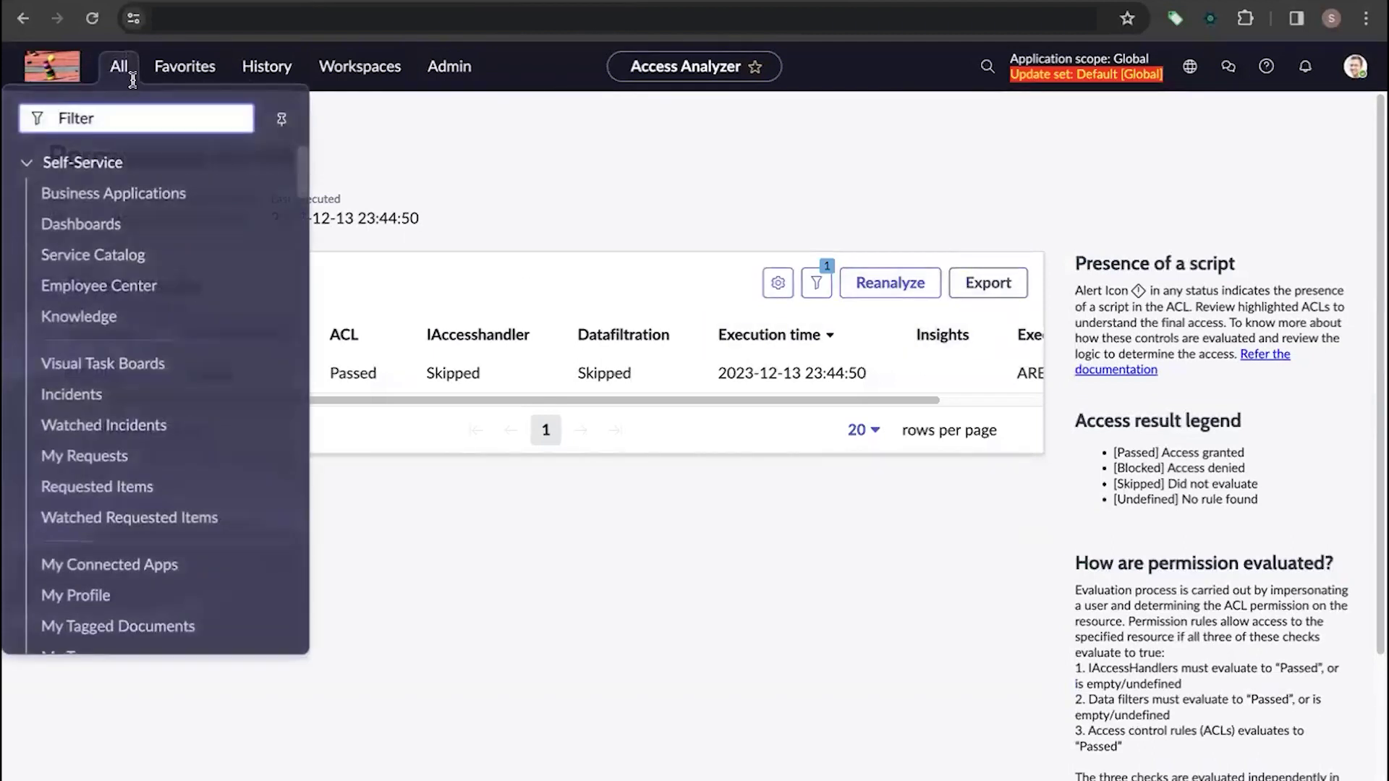
pyautogui.write('acc')
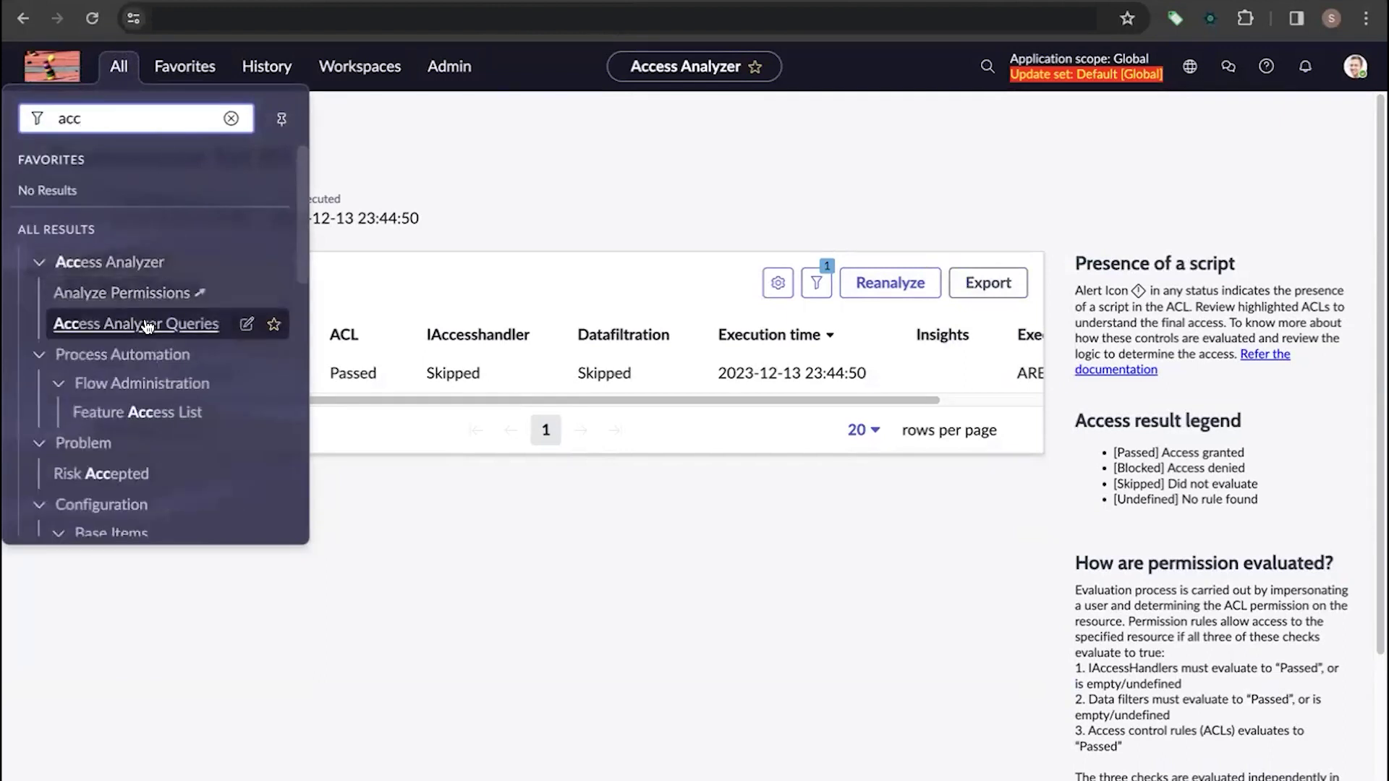
pyautogui.click(147, 327)
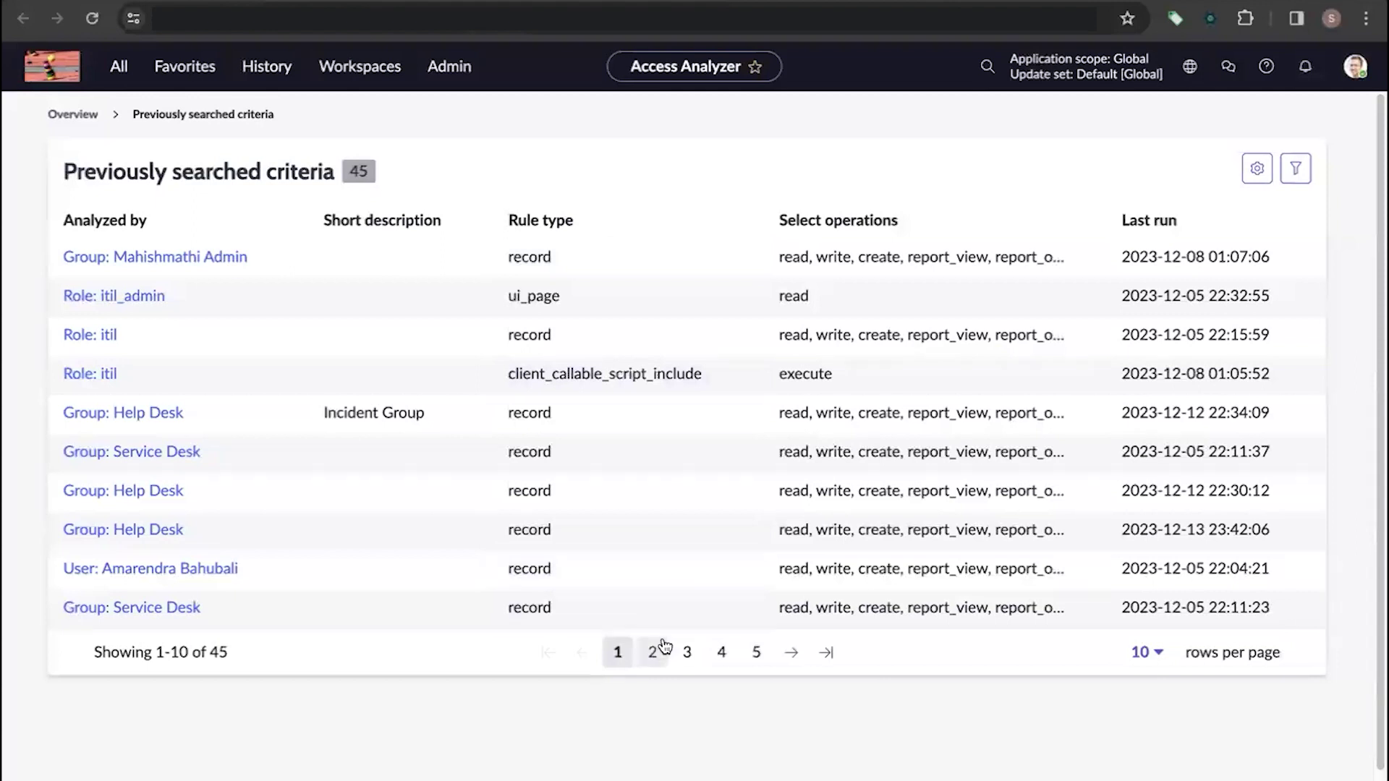
pyautogui.click(604, 373)
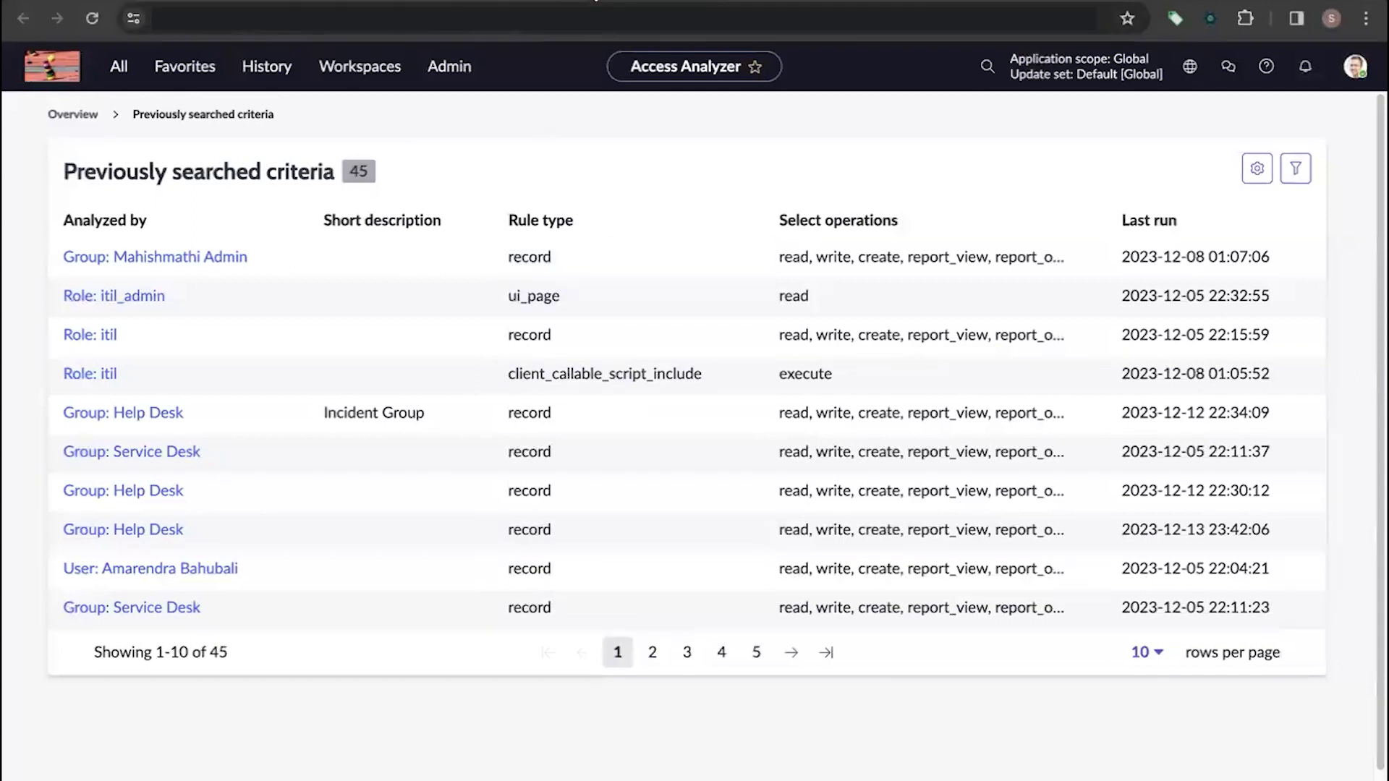